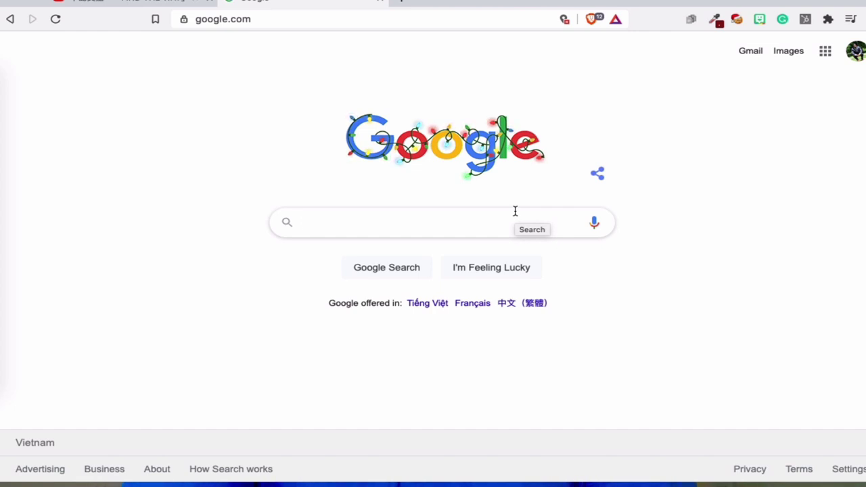
Search Google for 'tmview' and open the TMView – European Trade Mark and Design Network result.
{"action": "type", "text": "mview"}
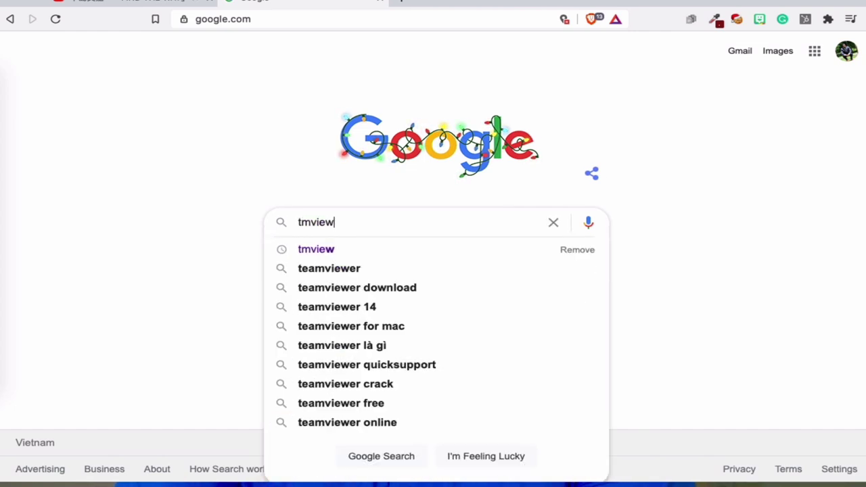
{"action": "key", "text": "Return"}
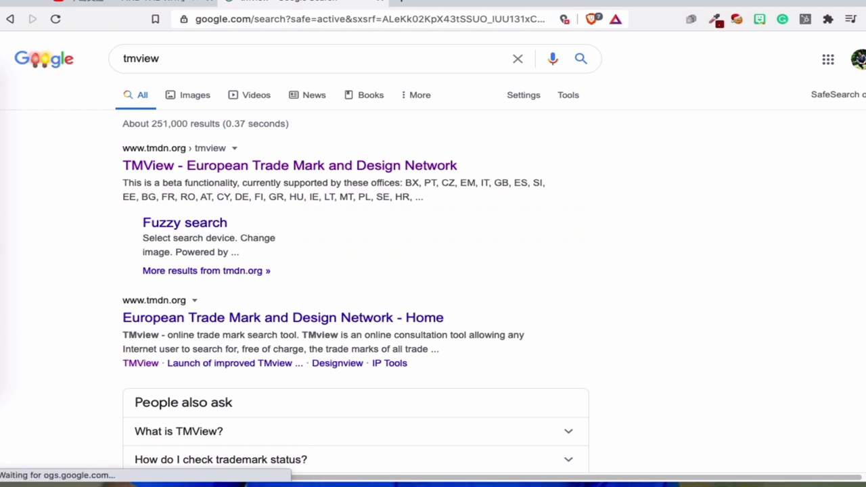
{"action": "left_click", "coordinate": [325, 174]}
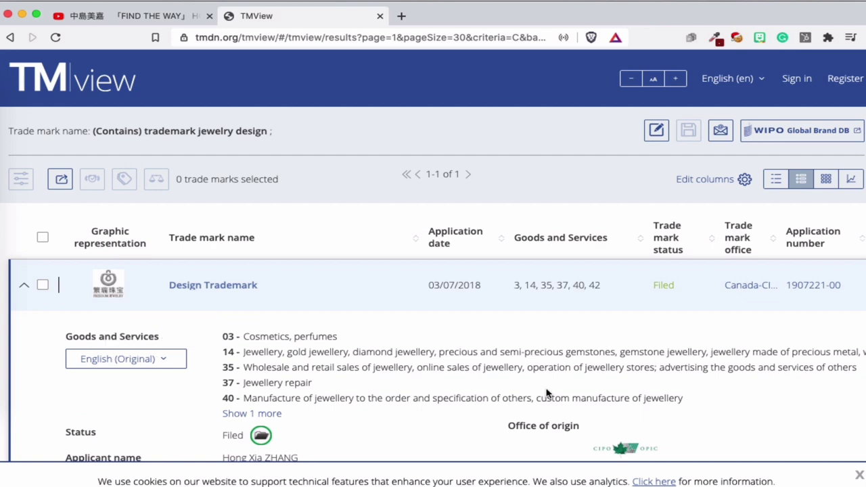
Look over the single filed Design Trademark result for 'trademark jewelry design'.
{"action": "scroll", "coordinate": [546, 388], "scroll_direction": "down", "scroll_amount": 5}
{"action": "scroll", "coordinate": [547, 391], "scroll_direction": "up", "scroll_amount": 5}
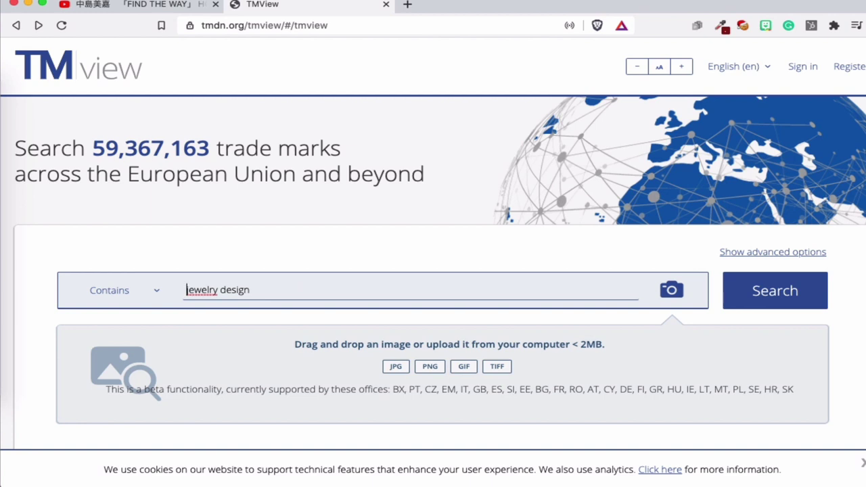
Run the TMview trade mark search with the shortened query 'jewelry design'.
{"action": "key", "text": "Return"}
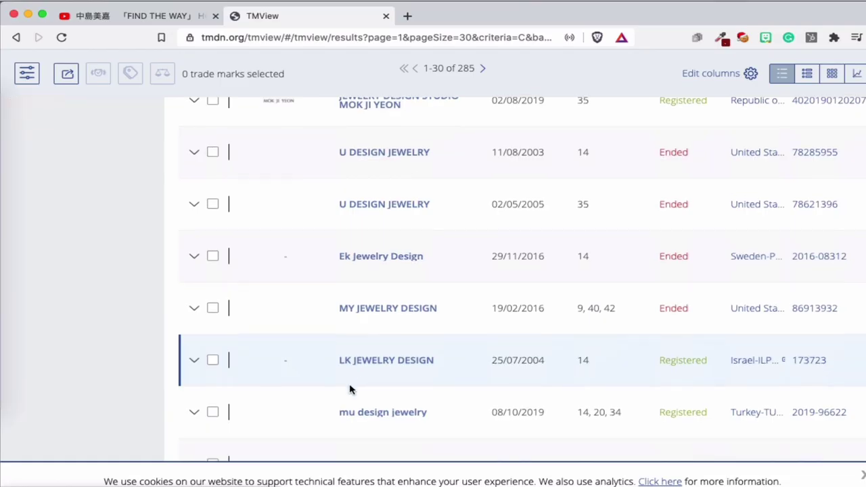
{"action": "scroll", "coordinate": [350, 388], "scroll_direction": "down", "scroll_amount": 5}
{"action": "scroll", "coordinate": [350, 388], "scroll_direction": "down", "scroll_amount": 5}
{"action": "scroll", "coordinate": [349, 388], "scroll_direction": "up", "scroll_amount": 20}
{"action": "scroll", "coordinate": [350, 389], "scroll_direction": "down", "scroll_amount": 20}
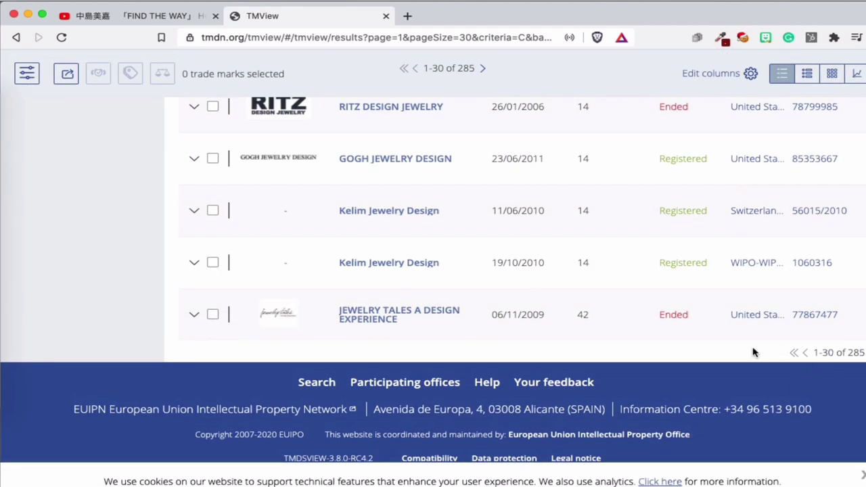
{"action": "scroll", "coordinate": [753, 352], "scroll_direction": "up", "scroll_amount": 20}
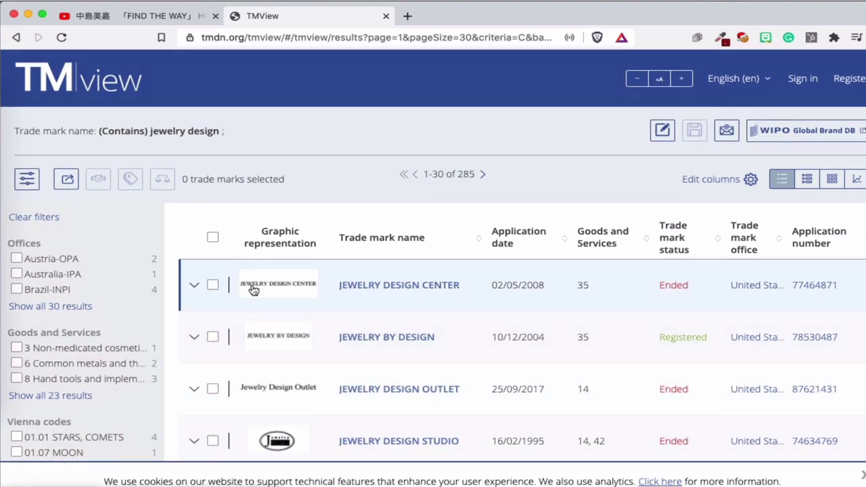
{"action": "mouse_move", "coordinate": [254, 290]}
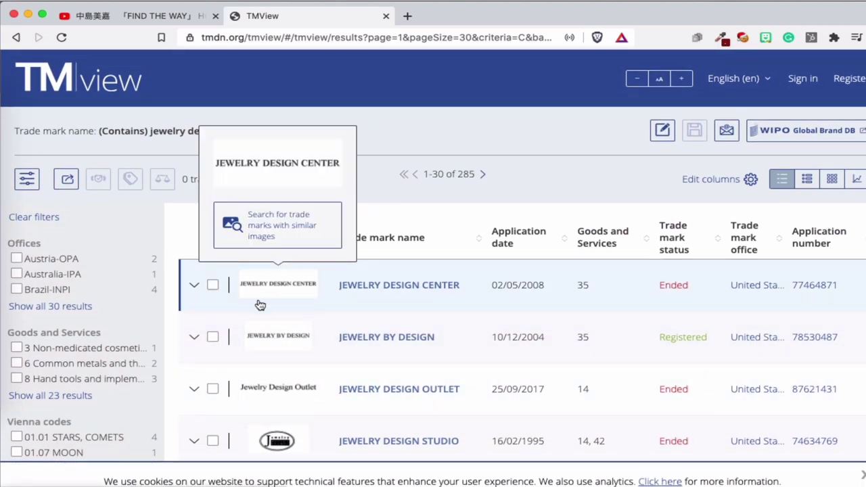
{"action": "scroll", "coordinate": [166, 311], "scroll_direction": "down", "scroll_amount": 5}
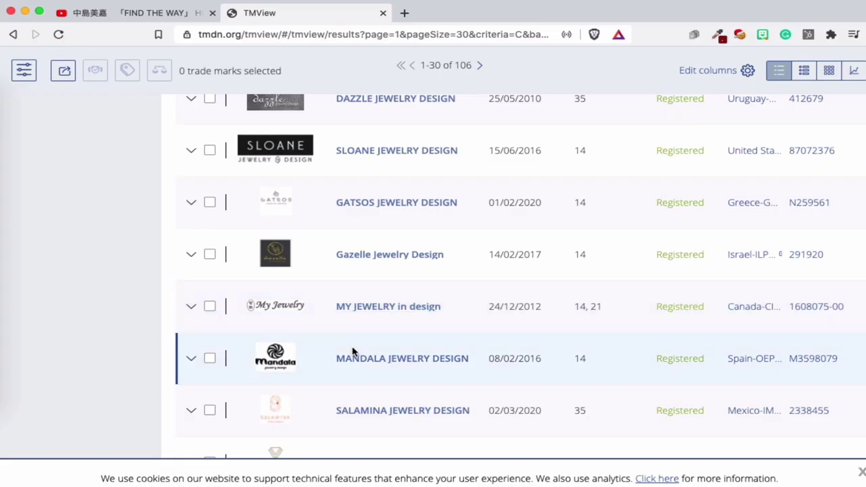
{"action": "scroll", "coordinate": [352, 351], "scroll_direction": "down", "scroll_amount": 5}
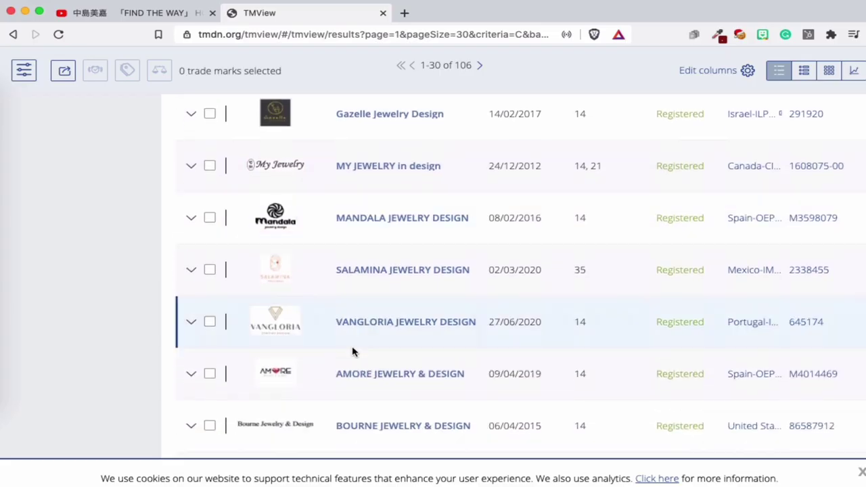
{"action": "scroll", "coordinate": [352, 351], "scroll_direction": "down", "scroll_amount": 3}
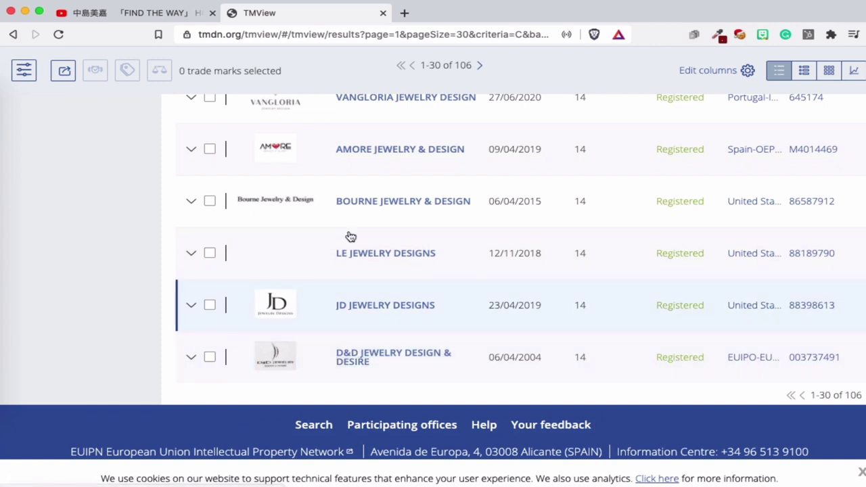
{"action": "scroll", "coordinate": [349, 253], "scroll_direction": "up", "scroll_amount": 10}
{"action": "scroll", "coordinate": [350, 211], "scroll_direction": "up", "scroll_amount": 2}
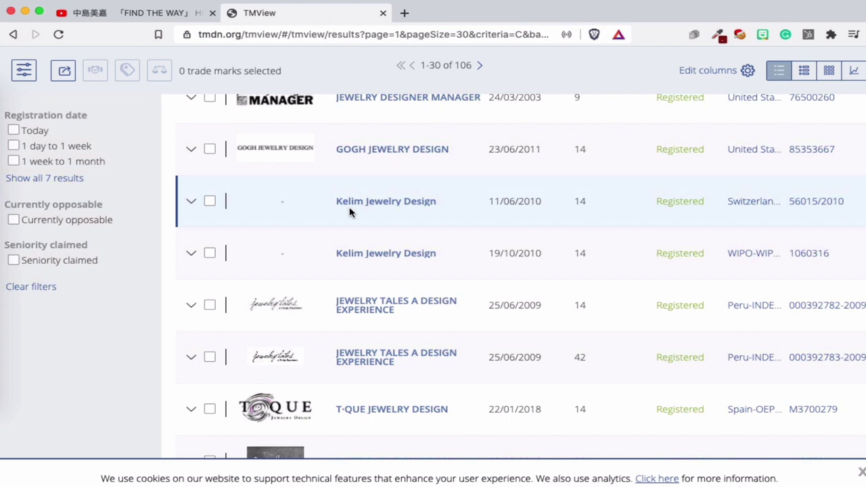
{"action": "scroll", "coordinate": [350, 212], "scroll_direction": "up", "scroll_amount": 10}
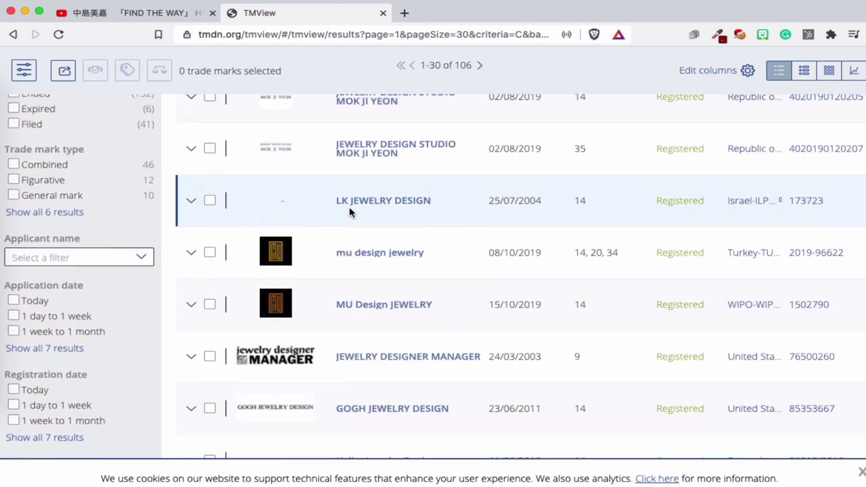
{"action": "scroll", "coordinate": [350, 213], "scroll_direction": "up", "scroll_amount": 4}
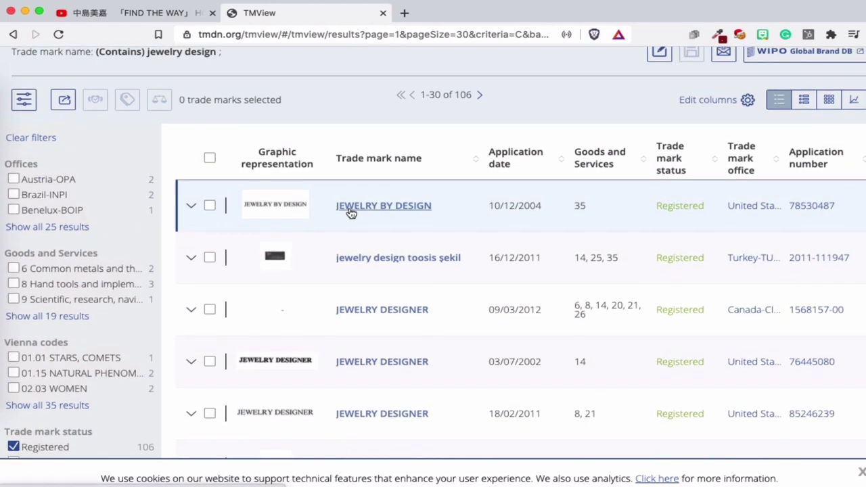
{"action": "scroll", "coordinate": [353, 331], "scroll_direction": "down", "scroll_amount": 5}
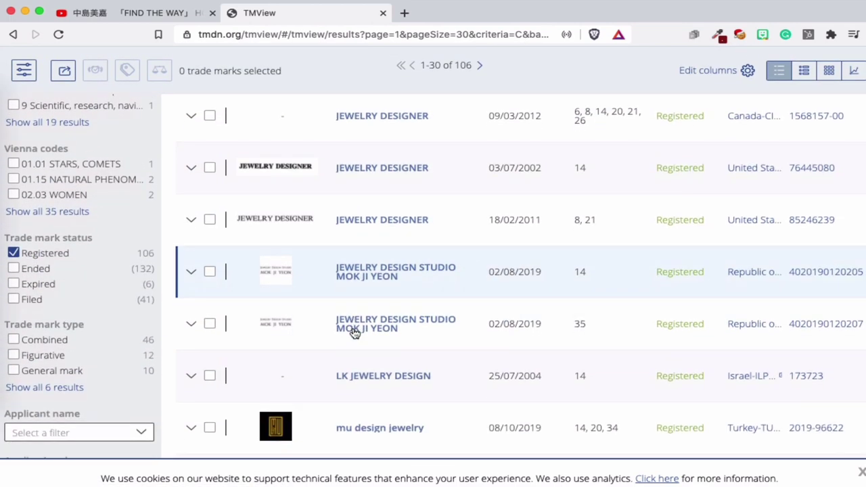
Open the 03/07/2002 JEWELRY DESIGNER record and review its registered USPTO word mark details, Nice class 014.
{"action": "left_click", "coordinate": [347, 172]}
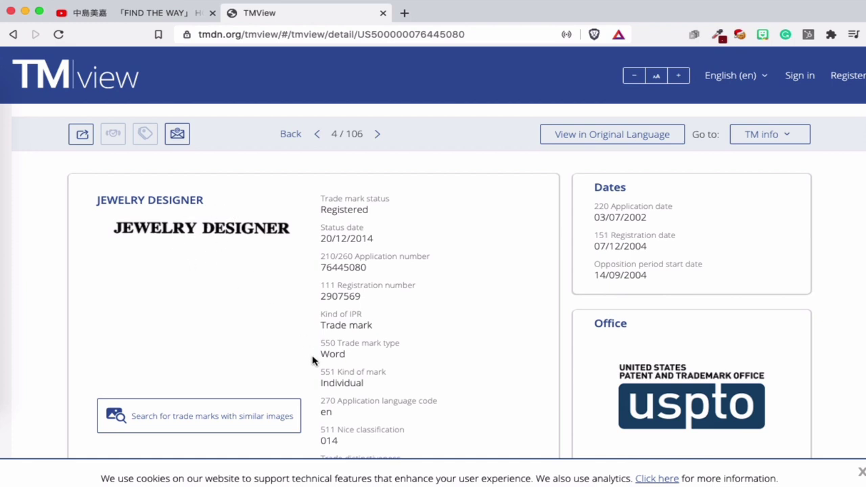
{"action": "scroll", "coordinate": [309, 351], "scroll_direction": "down", "scroll_amount": 3}
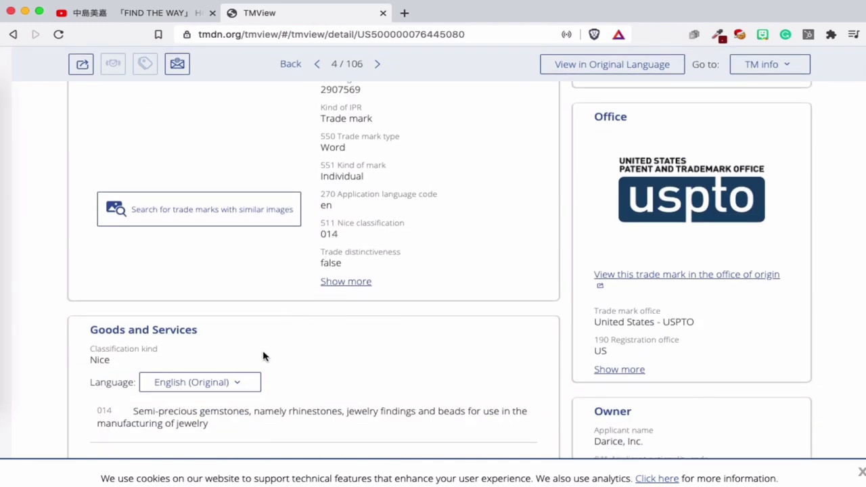
{"action": "scroll", "coordinate": [255, 391], "scroll_direction": "down", "scroll_amount": 4}
{"action": "scroll", "coordinate": [255, 391], "scroll_direction": "up", "scroll_amount": 8}
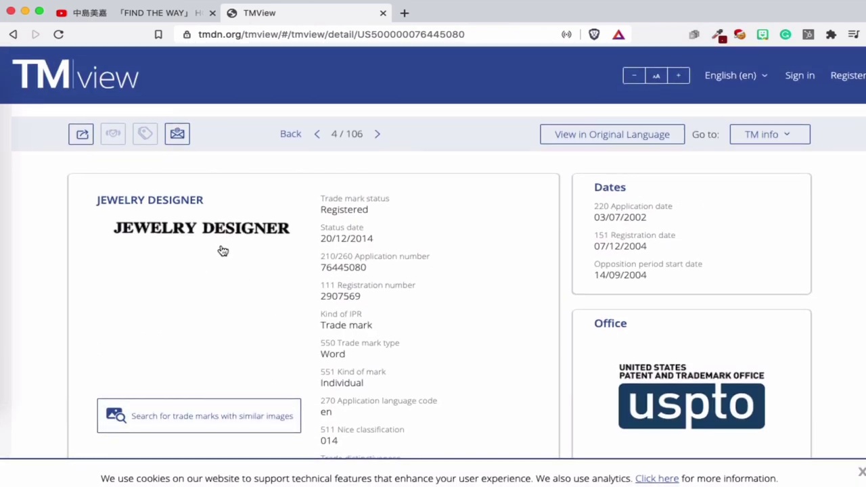
{"action": "scroll", "coordinate": [379, 383], "scroll_direction": "down", "scroll_amount": 3}
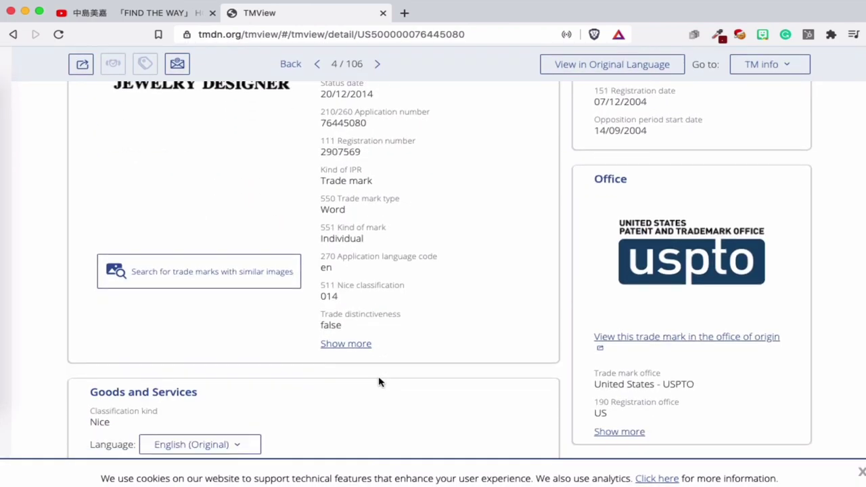
{"action": "scroll", "coordinate": [381, 380], "scroll_direction": "up", "scroll_amount": 3}
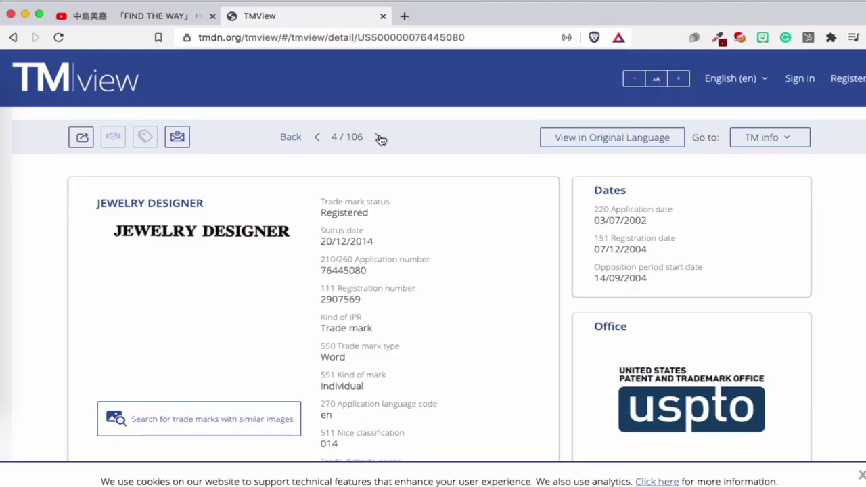
{"action": "left_click", "coordinate": [380, 137]}
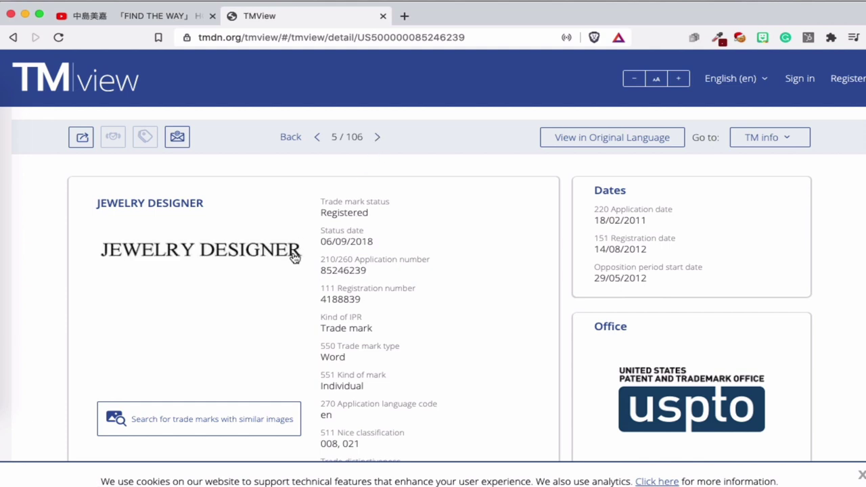
{"action": "scroll", "coordinate": [291, 296], "scroll_direction": "down", "scroll_amount": 4}
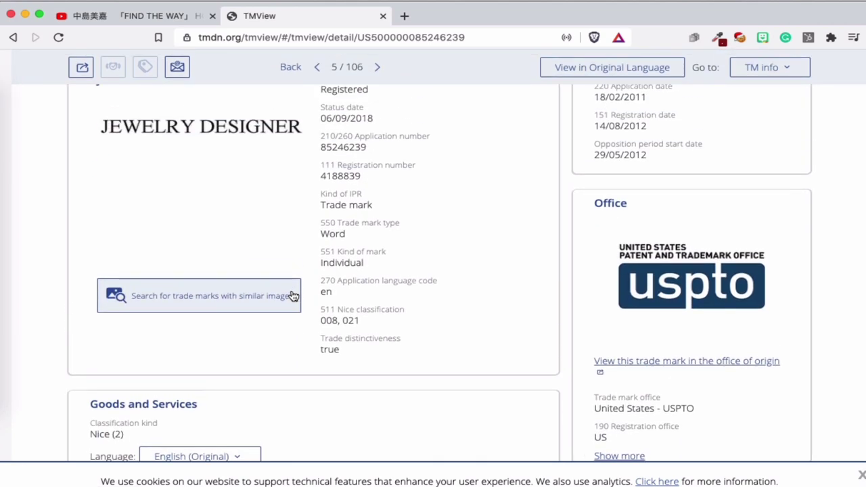
{"action": "scroll", "coordinate": [293, 296], "scroll_direction": "up", "scroll_amount": 4}
{"action": "scroll", "coordinate": [315, 290], "scroll_direction": "down", "scroll_amount": 10}
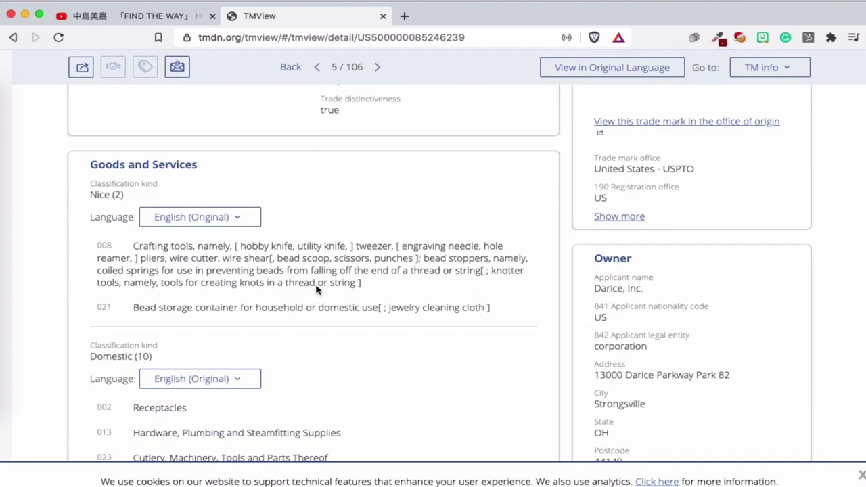
{"action": "scroll", "coordinate": [316, 290], "scroll_direction": "up", "scroll_amount": 7}
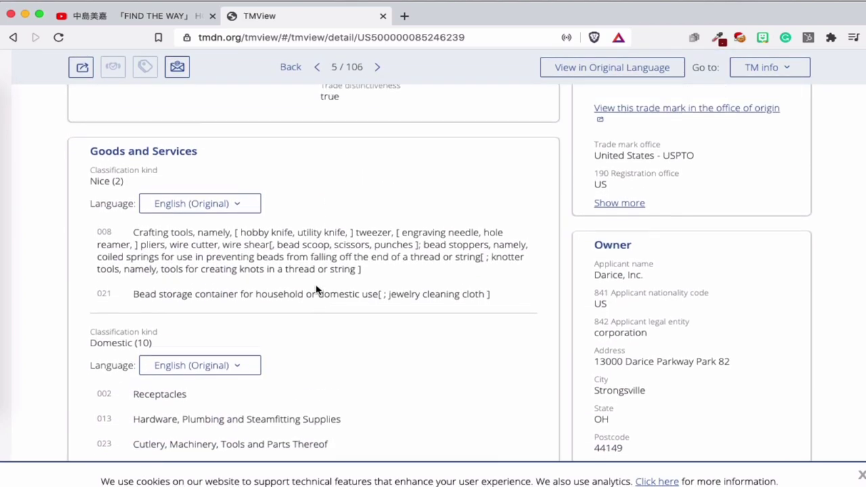
{"action": "scroll", "coordinate": [315, 288], "scroll_direction": "down", "scroll_amount": 6}
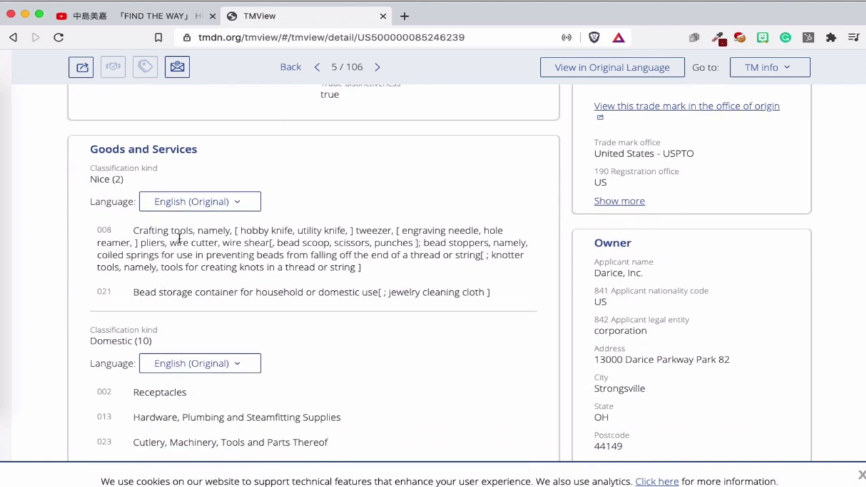
{"action": "scroll", "coordinate": [262, 235], "scroll_direction": "up", "scroll_amount": 10}
{"action": "scroll", "coordinate": [261, 245], "scroll_direction": "down", "scroll_amount": 12}
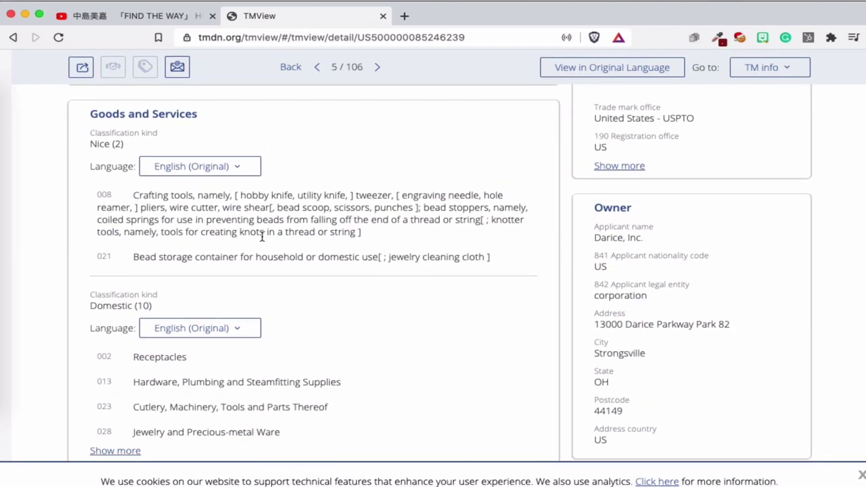
{"action": "scroll", "coordinate": [543, 213], "scroll_direction": "up", "scroll_amount": 10}
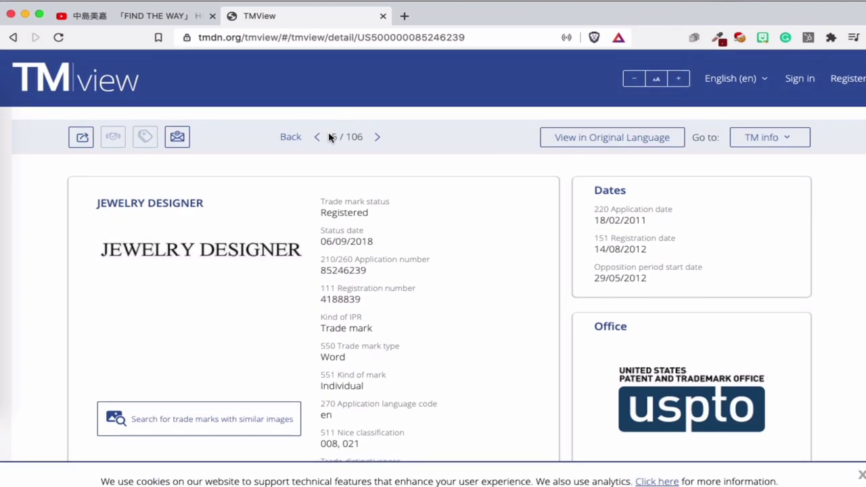
Load the previous JEWELRY DESIGNER record, 4 of 106, and look over its details.
{"action": "left_click", "coordinate": [316, 138]}
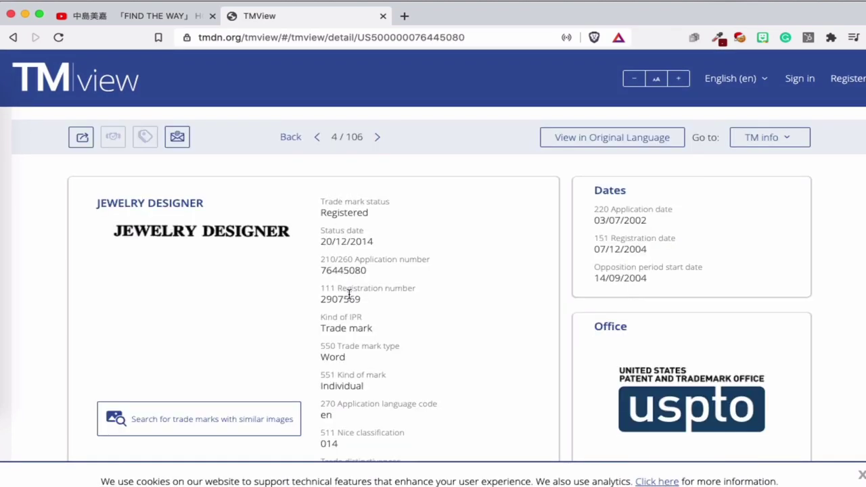
{"action": "scroll", "coordinate": [349, 295], "scroll_direction": "down", "scroll_amount": 1}
{"action": "scroll", "coordinate": [349, 295], "scroll_direction": "down", "scroll_amount": 5}
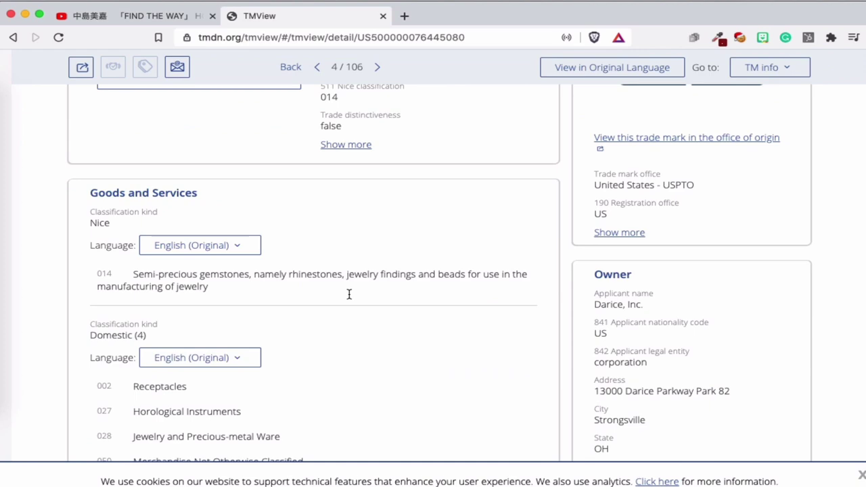
{"action": "scroll", "coordinate": [348, 294], "scroll_direction": "up", "scroll_amount": 6}
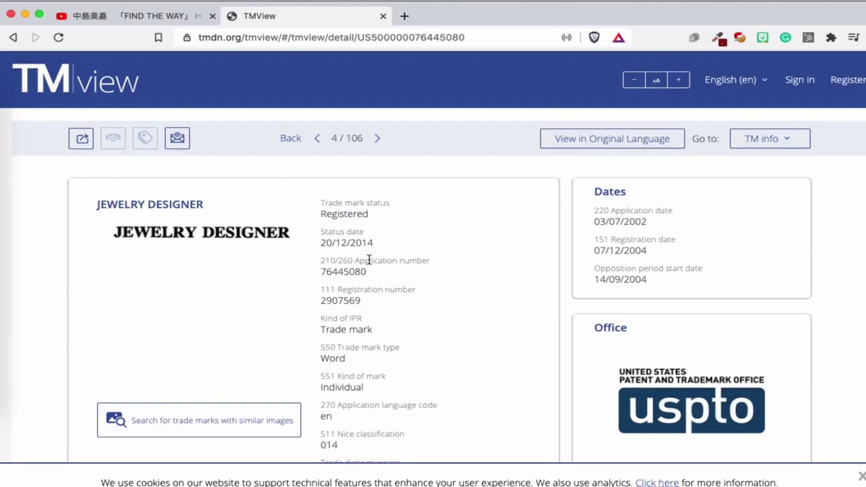
{"action": "scroll", "coordinate": [342, 232], "scroll_direction": "down", "scroll_amount": 3}
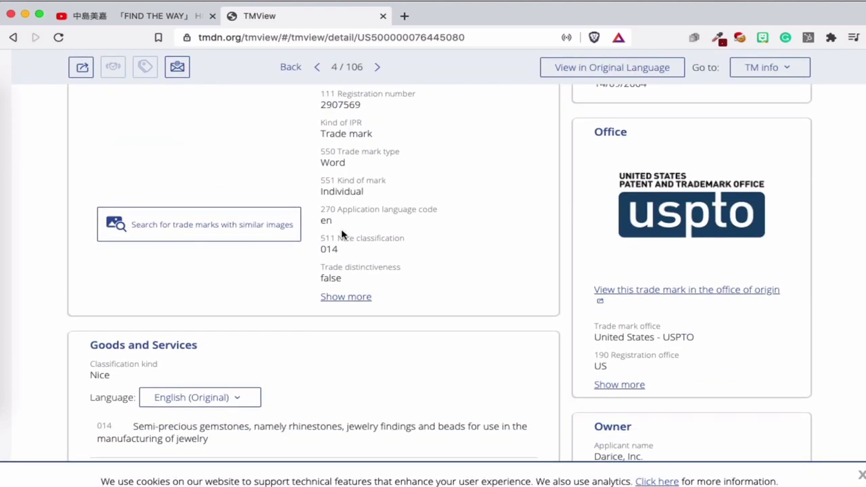
{"action": "scroll", "coordinate": [341, 234], "scroll_direction": "up", "scroll_amount": 3}
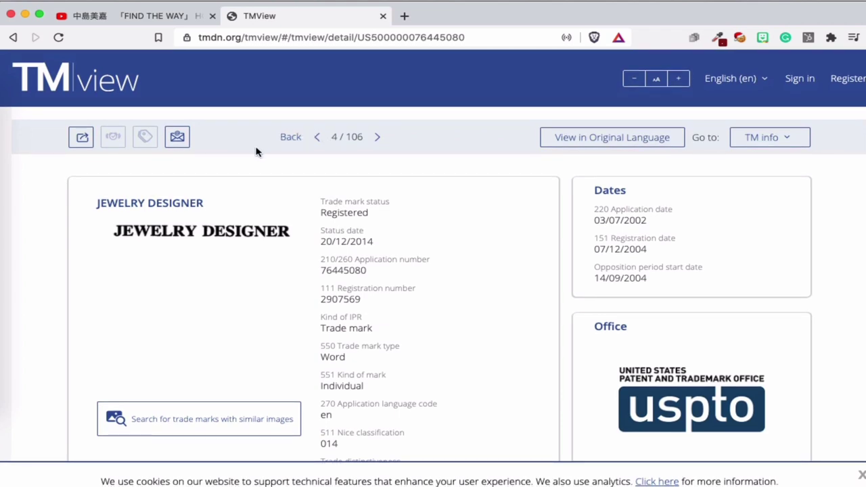
Go back to the list of 106 Registered jewelry design trade marks.
{"action": "scroll", "coordinate": [236, 196], "scroll_direction": "left", "scroll_amount": 5}
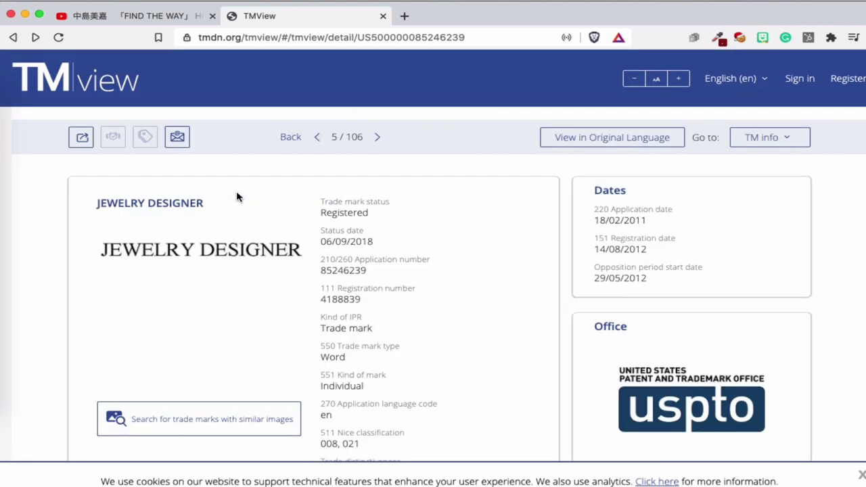
{"action": "scroll", "coordinate": [237, 197], "scroll_direction": "left", "scroll_amount": 5}
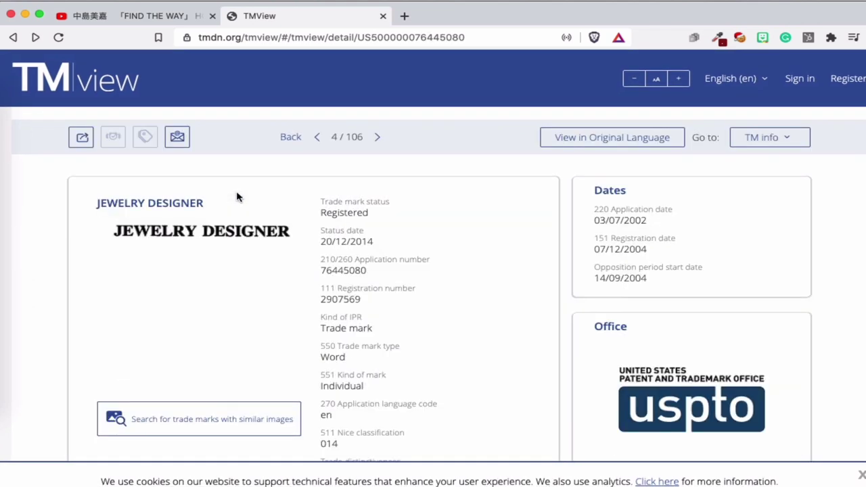
{"action": "scroll", "coordinate": [237, 197], "scroll_direction": "left", "scroll_amount": 5}
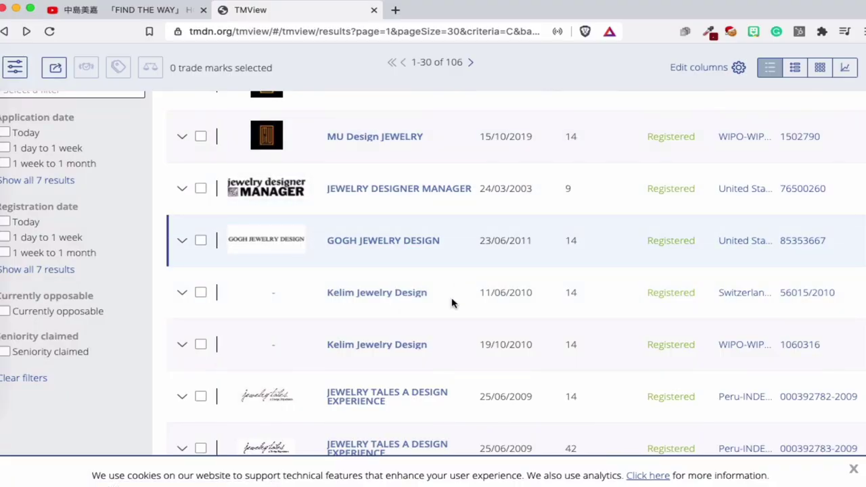
{"action": "scroll", "coordinate": [457, 282], "scroll_direction": "down", "scroll_amount": 9}
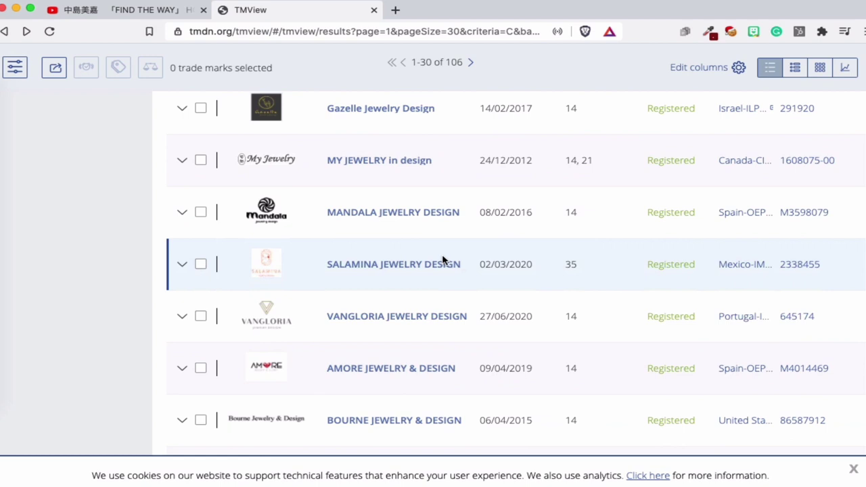
{"action": "scroll", "coordinate": [443, 259], "scroll_direction": "up", "scroll_amount": 1}
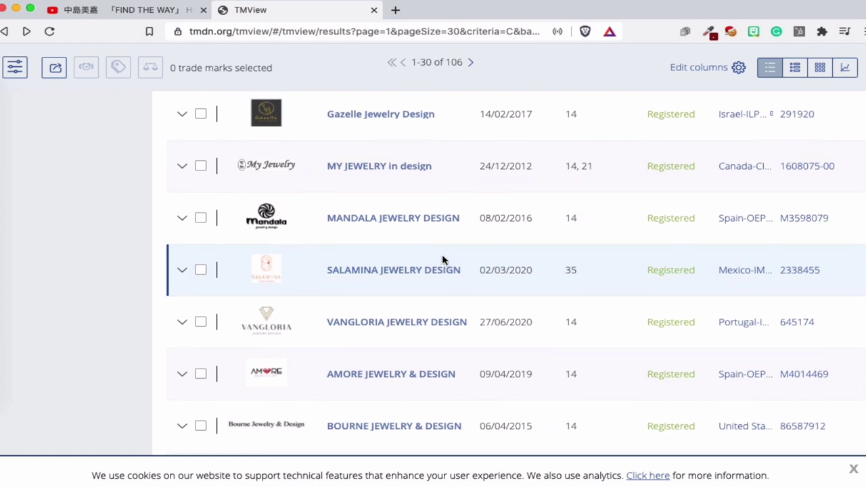
{"action": "left_click", "coordinate": [368, 325]}
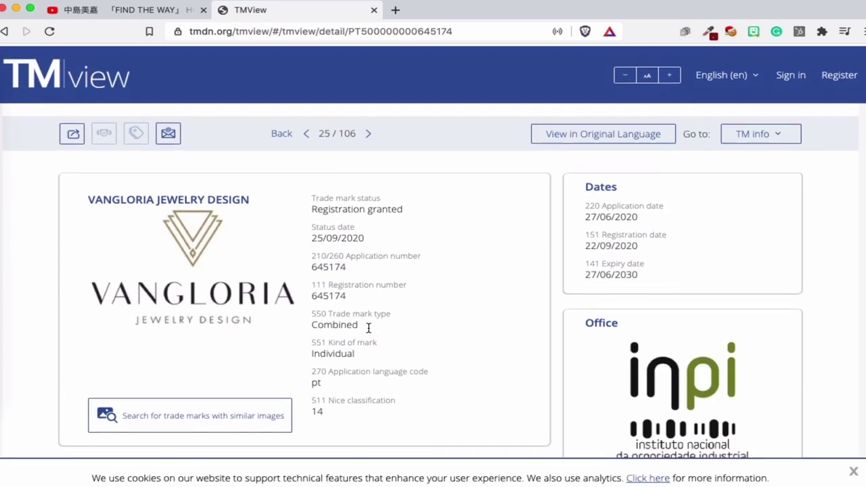
{"action": "scroll", "coordinate": [386, 281], "scroll_direction": "down", "scroll_amount": 3}
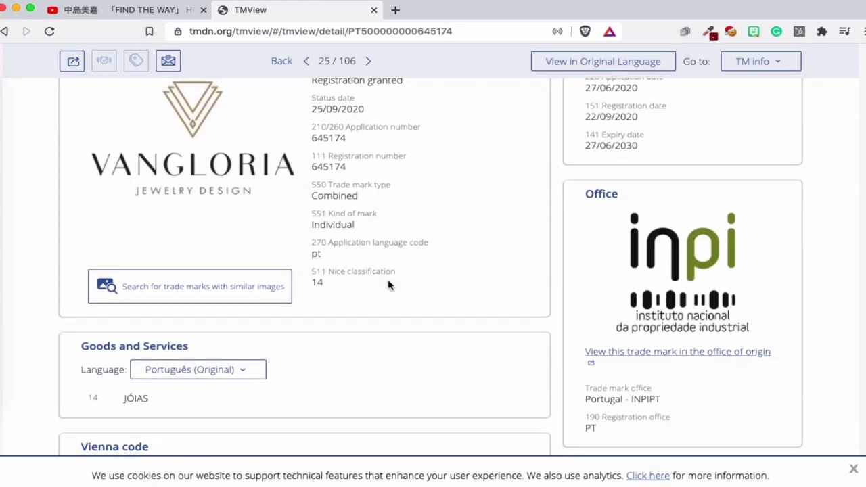
{"action": "scroll", "coordinate": [388, 285], "scroll_direction": "up", "scroll_amount": 3}
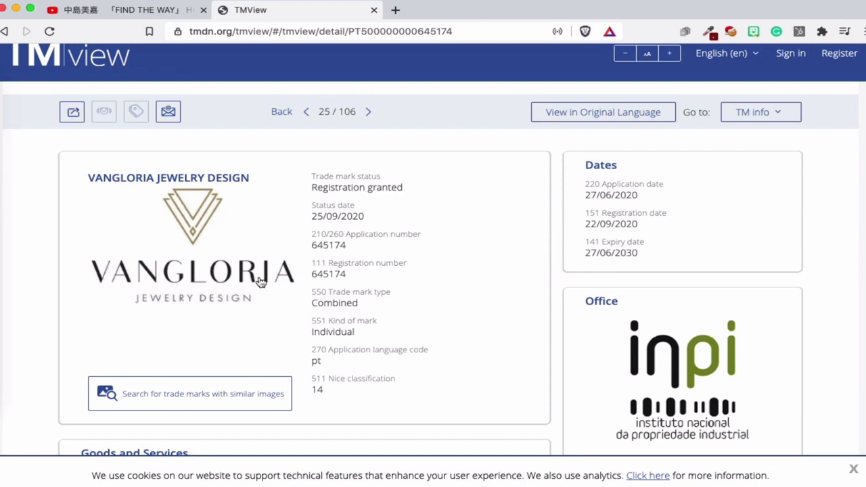
{"action": "scroll", "coordinate": [174, 325], "scroll_direction": "down", "scroll_amount": 8}
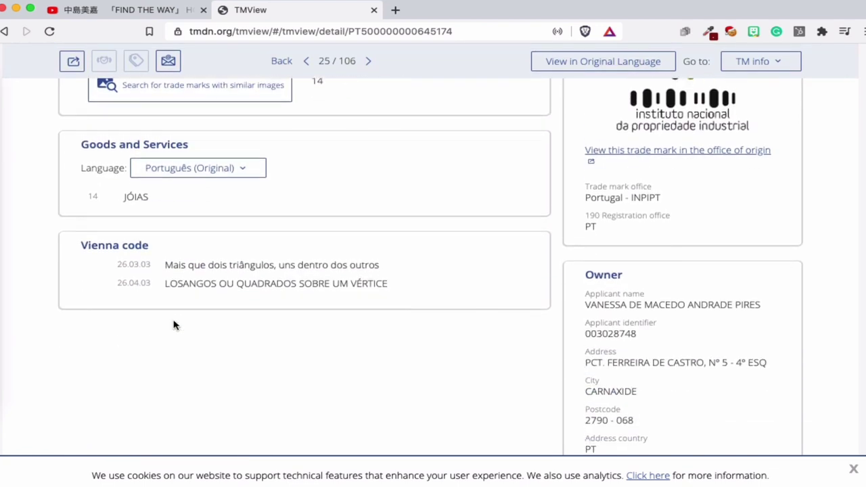
{"action": "scroll", "coordinate": [173, 326], "scroll_direction": "up", "scroll_amount": 5}
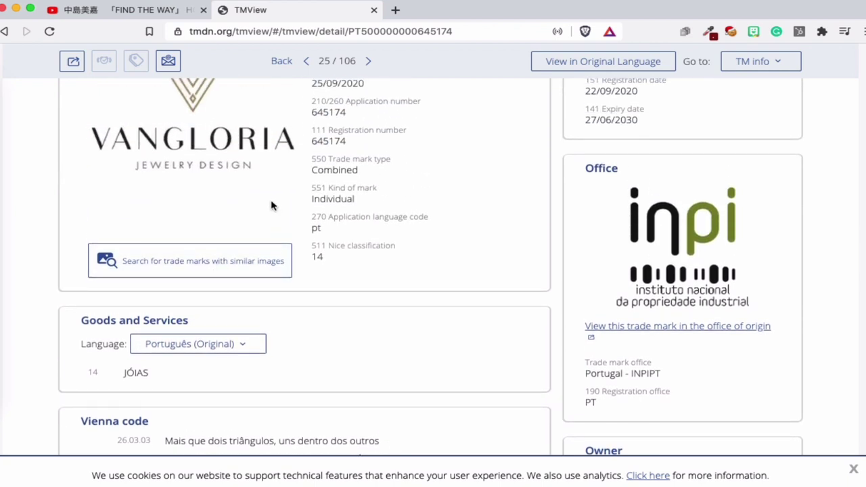
{"action": "scroll", "coordinate": [272, 205], "scroll_direction": "up", "scroll_amount": 4}
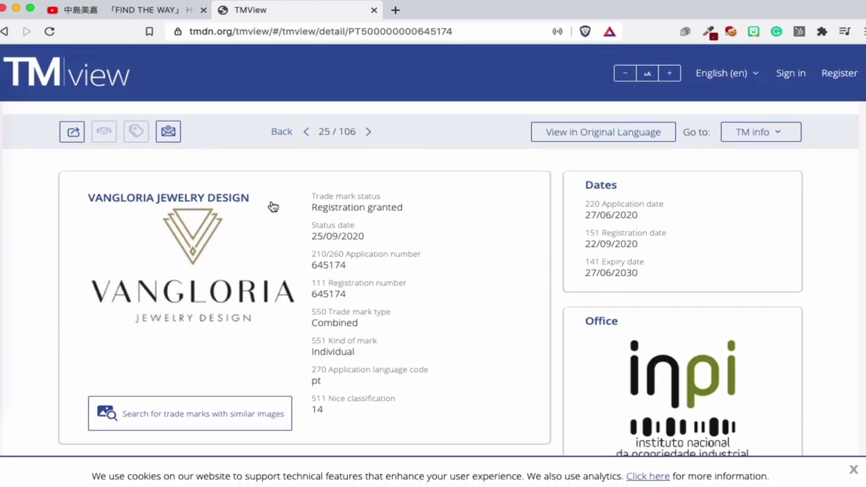
{"action": "scroll", "coordinate": [326, 211], "scroll_direction": "left", "scroll_amount": 5}
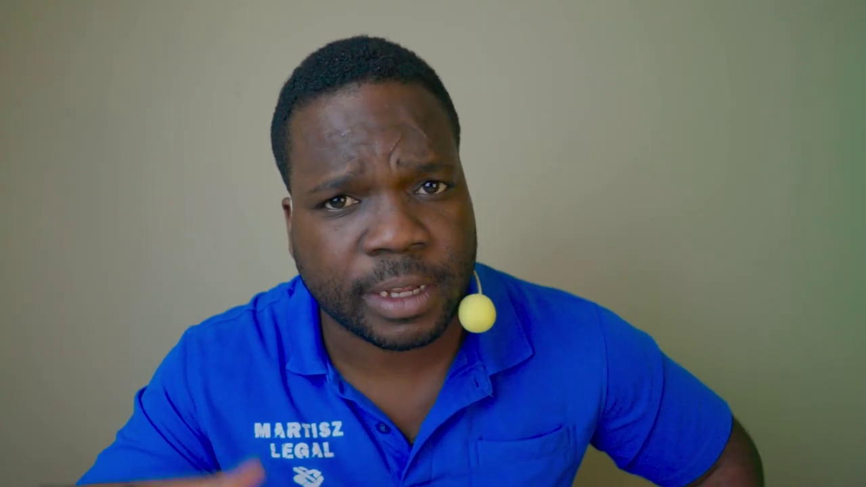